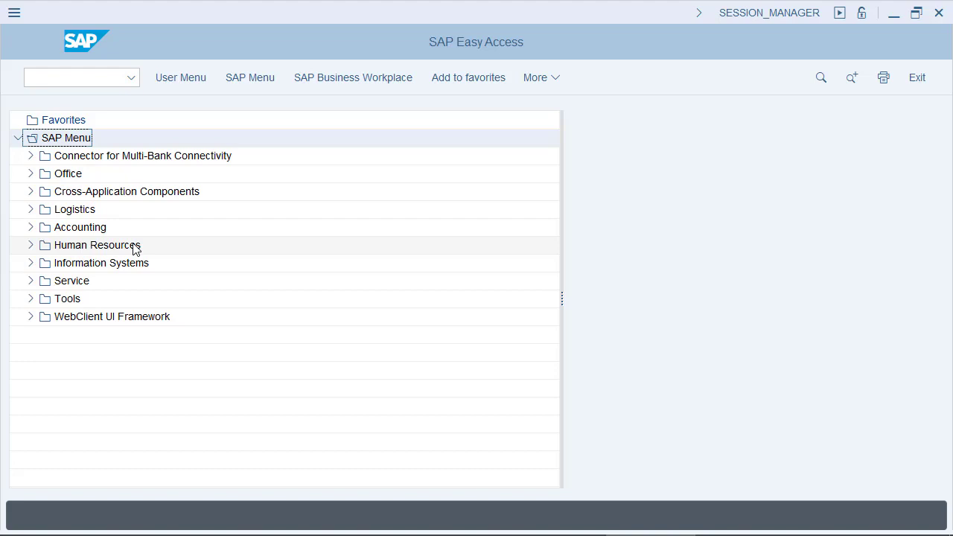
# Step: Expand Accounting > Controlling > Cost Center Accounting > Master Data > Cost Center > Individual Processing
pyautogui.click(30, 227)
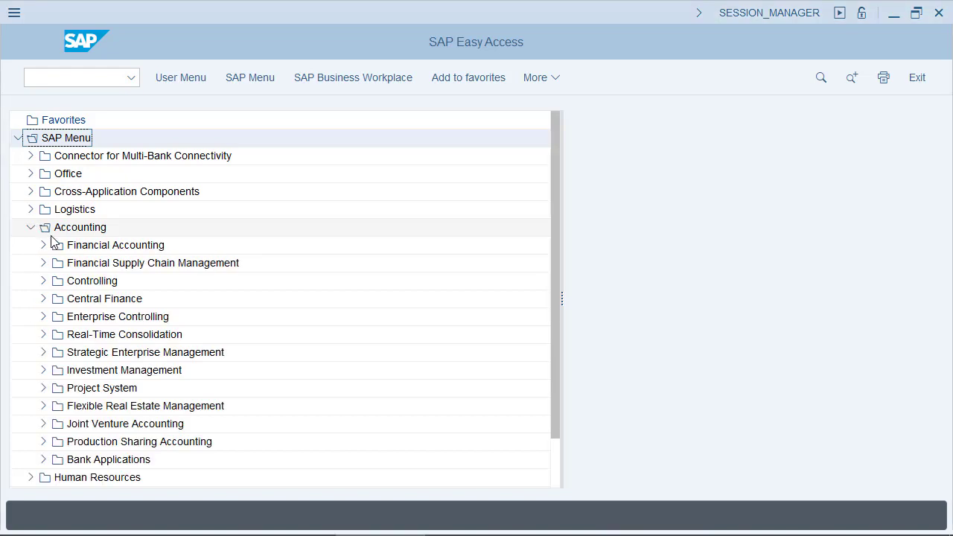
pyautogui.click(43, 282)
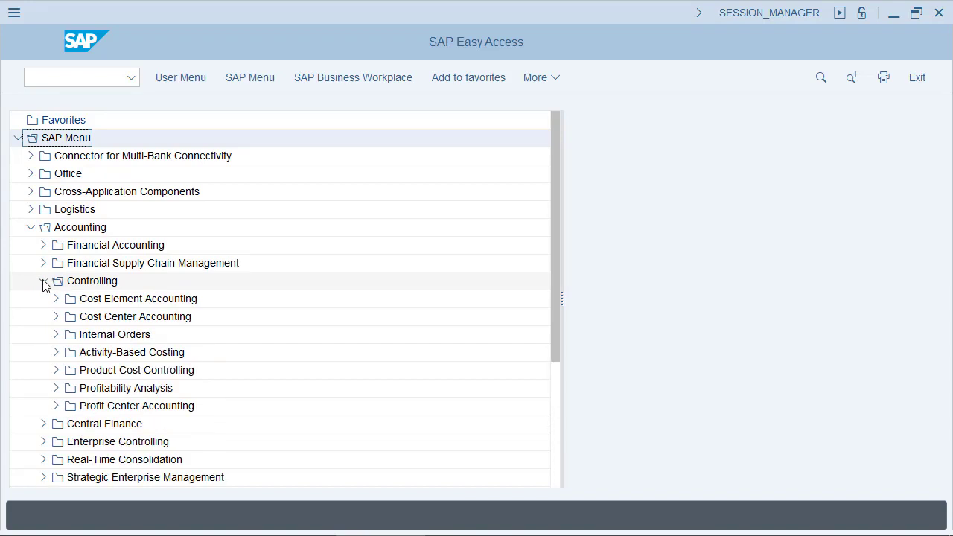
pyautogui.click(55, 317)
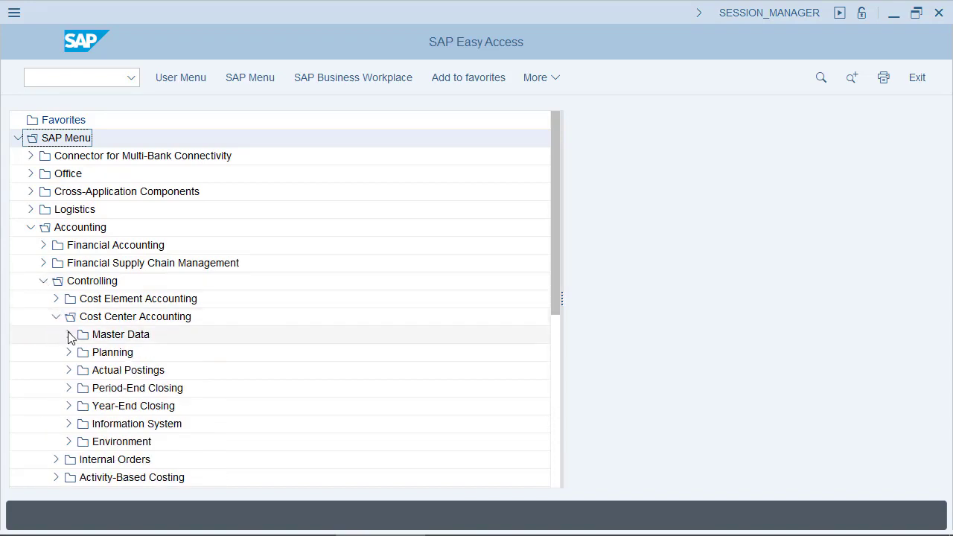
pyautogui.click(69, 336)
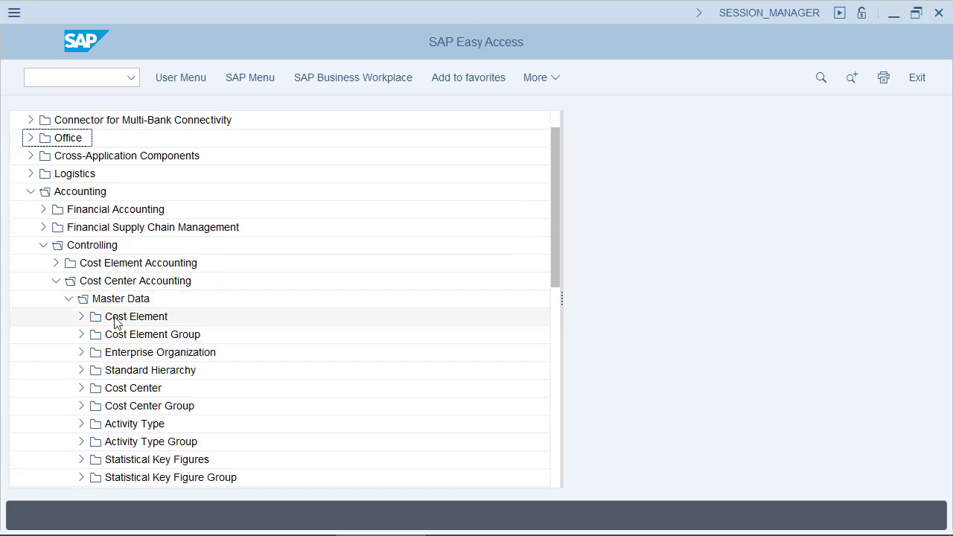
pyautogui.click(81, 388)
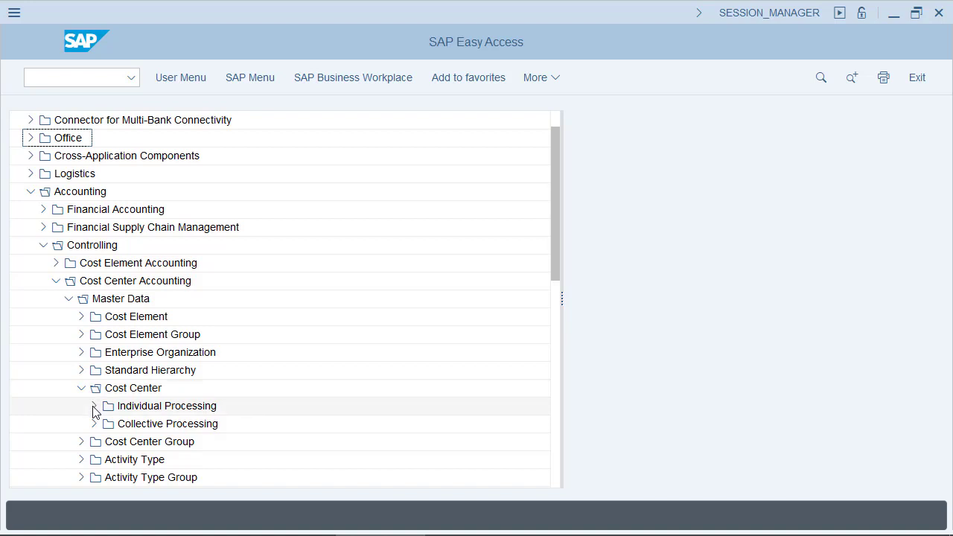
pyautogui.click(94, 406)
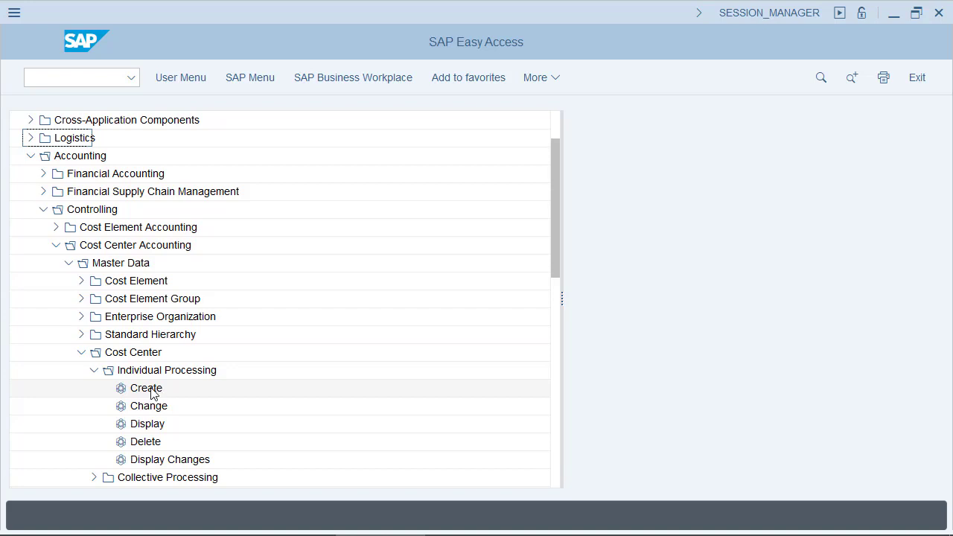
# Step: Start Create from Individual Processing, then go Back to the Easy Access menu
pyautogui.doubleClick(146, 388)
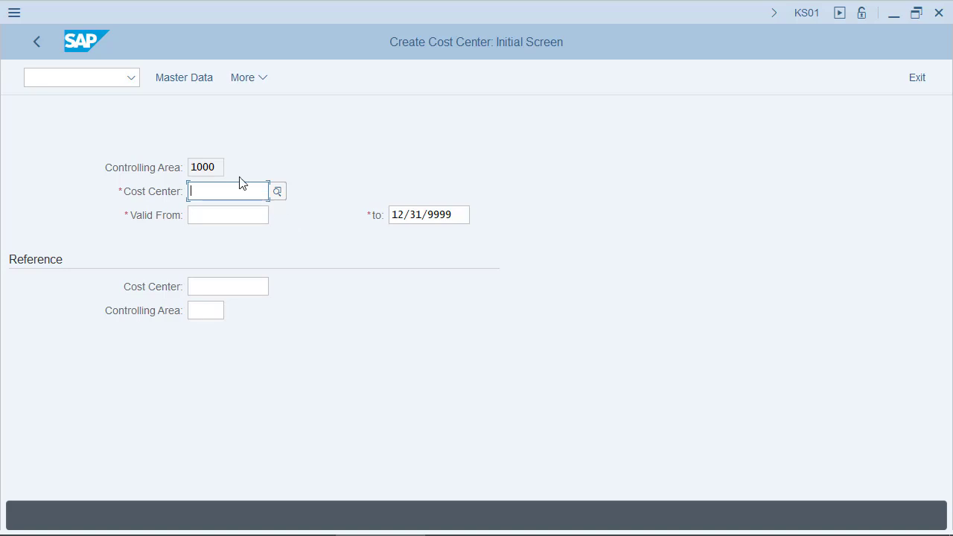
pyautogui.click(38, 39)
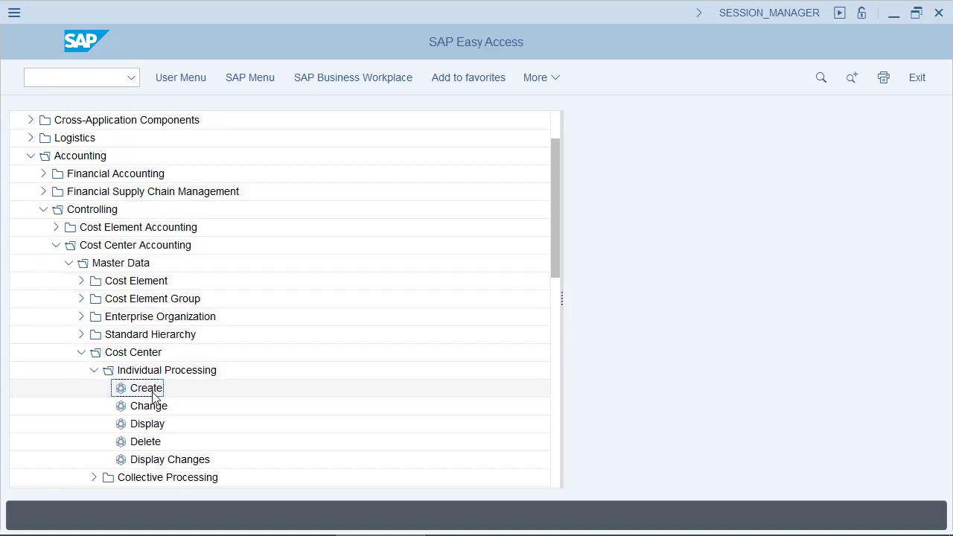
# Step: Turn on Display Technical Names in the Easy Access menu settings under Extras
pyautogui.click(554, 79)
pyautogui.moveTo(557, 175)
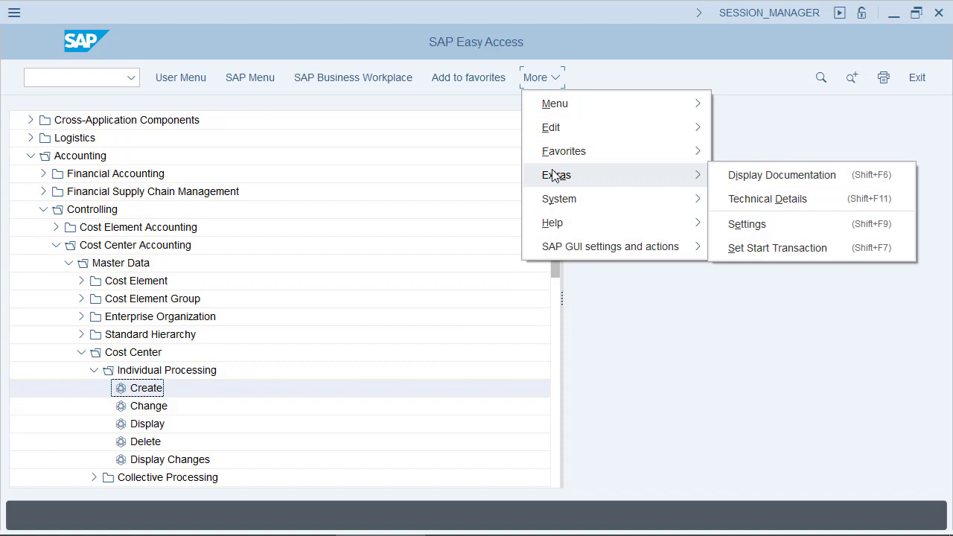
pyautogui.click(747, 224)
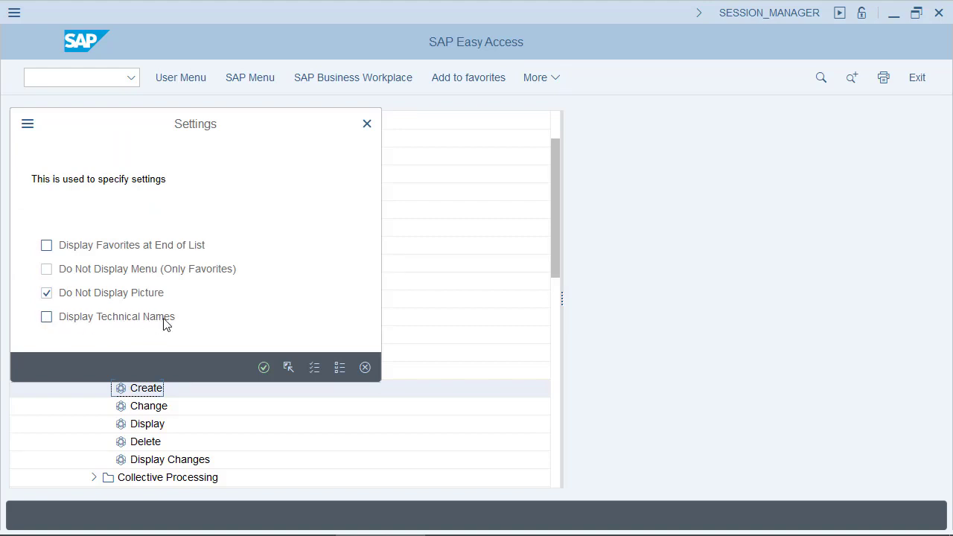
pyautogui.click(47, 318)
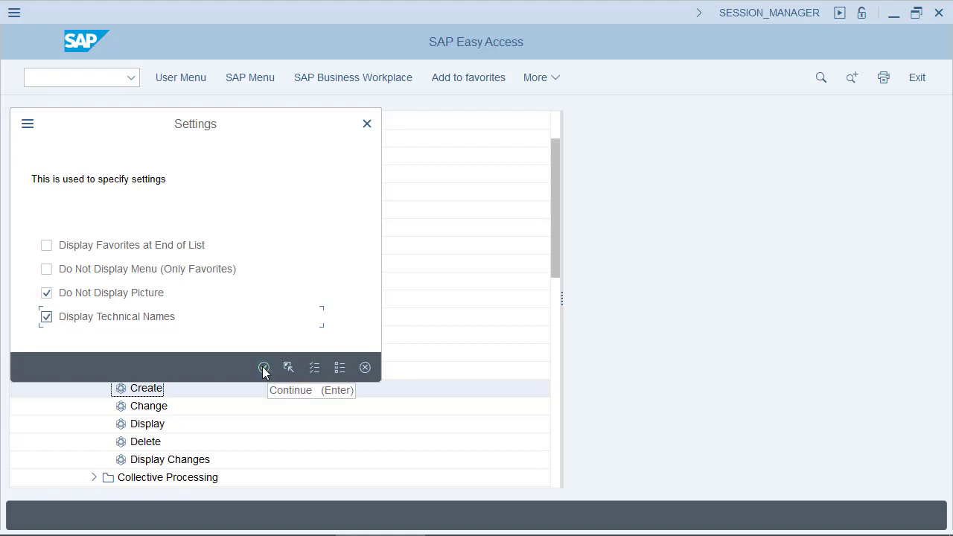
pyautogui.click(263, 368)
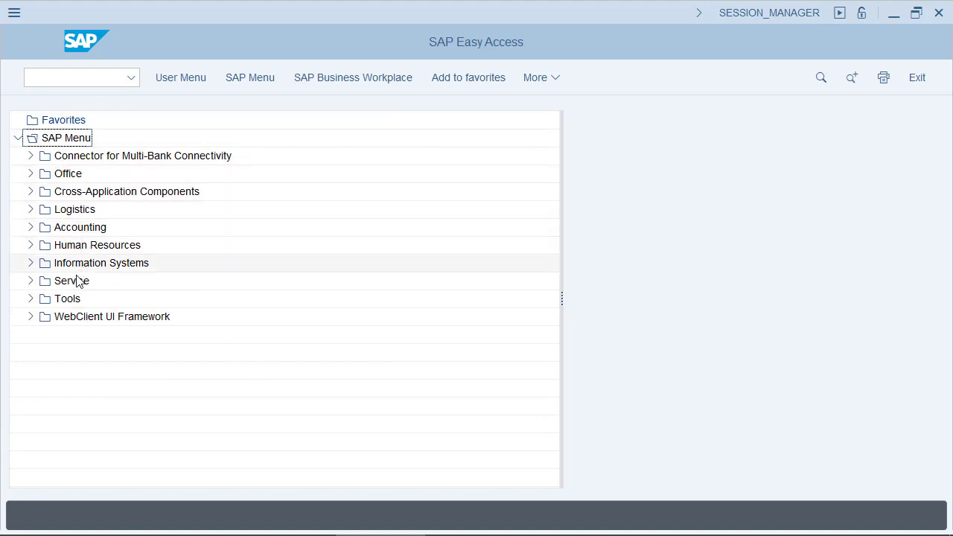
# Step: Re-expand Accounting down to Cost Center Individual Processing, now showing codes KS01 to KS05
pyautogui.click(31, 229)
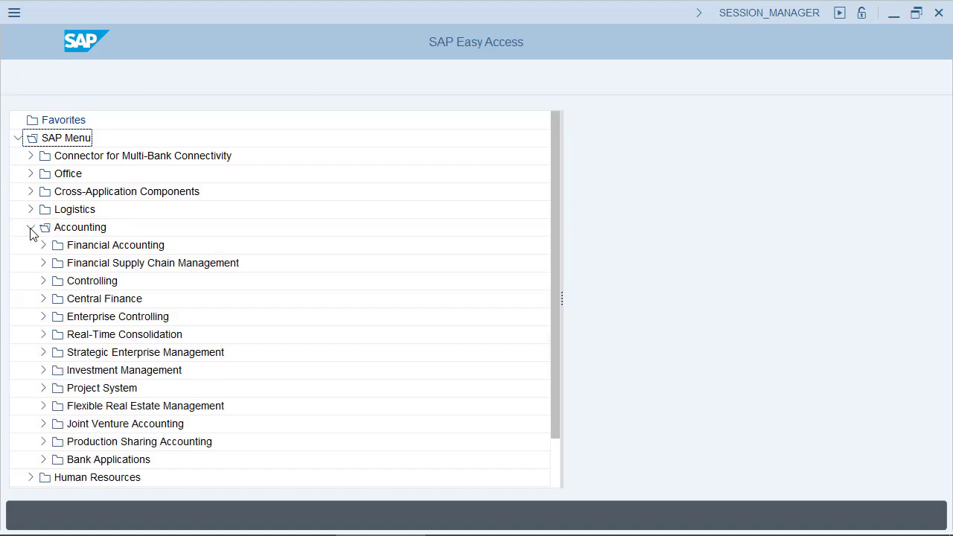
pyautogui.click(42, 282)
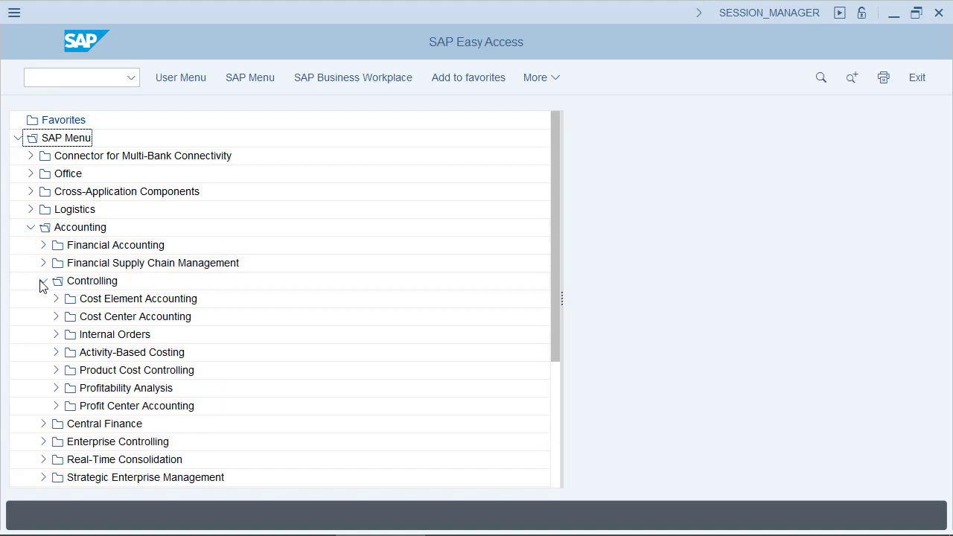
pyautogui.click(56, 317)
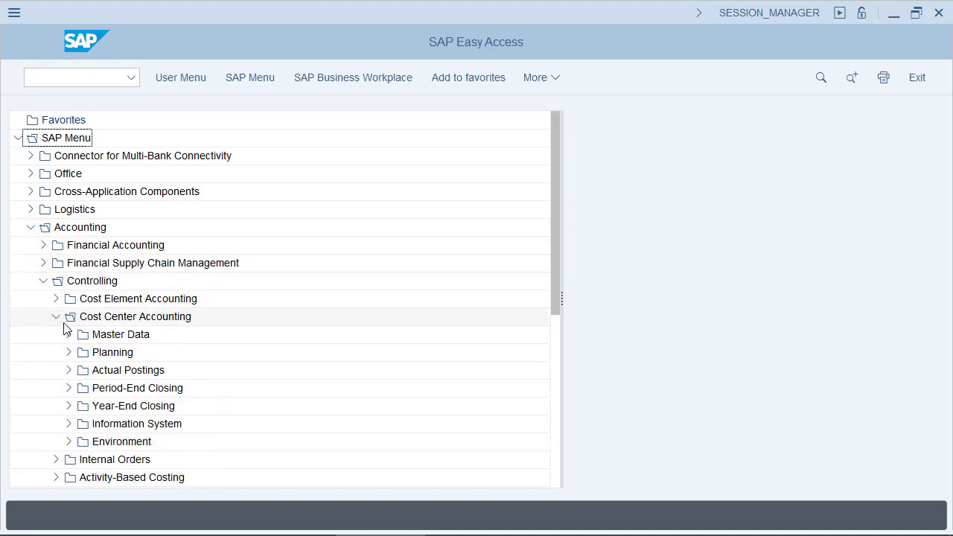
pyautogui.click(68, 334)
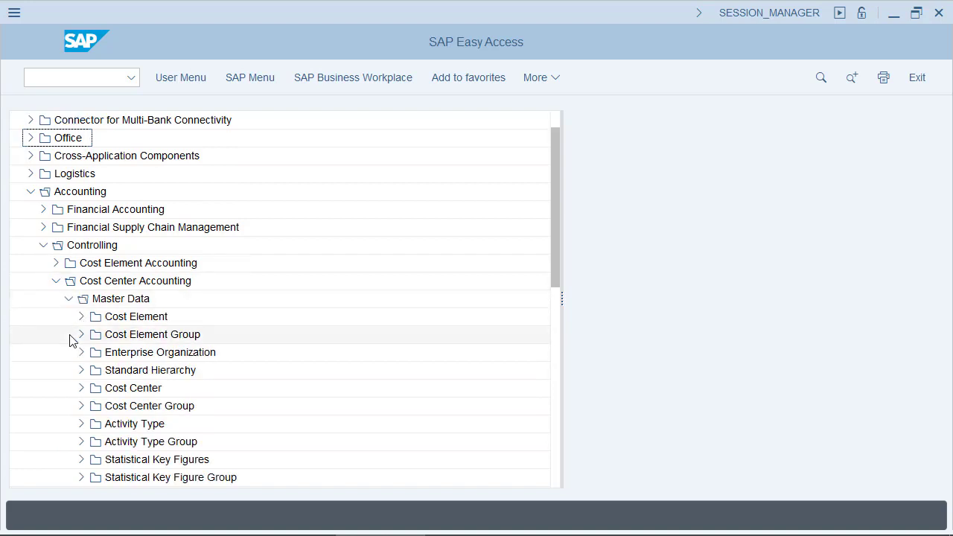
pyautogui.click(82, 388)
pyautogui.click(94, 406)
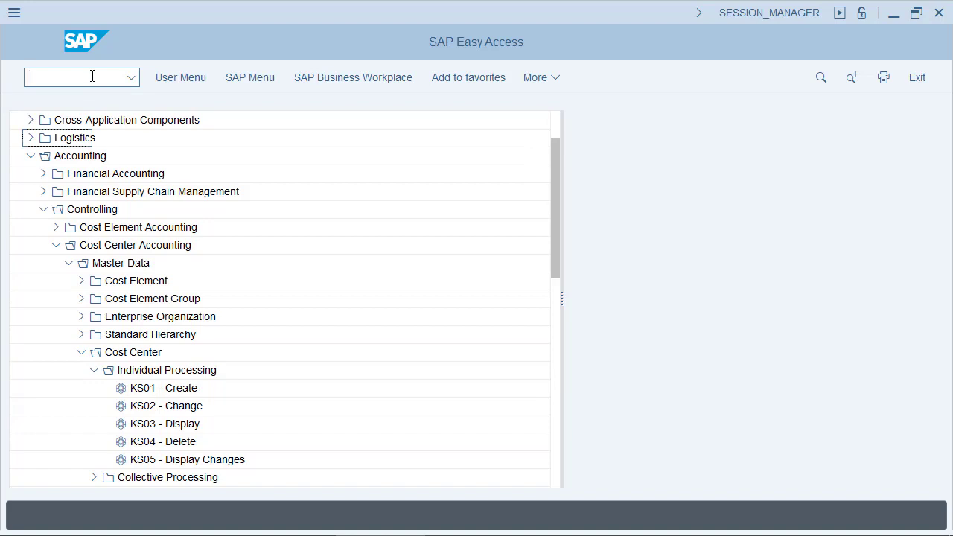
# Step: Run transaction ks01 from the command field, opening Create Cost Center for controlling area 1000
pyautogui.write('ks')
pyautogui.write('01')
pyautogui.press('Return')
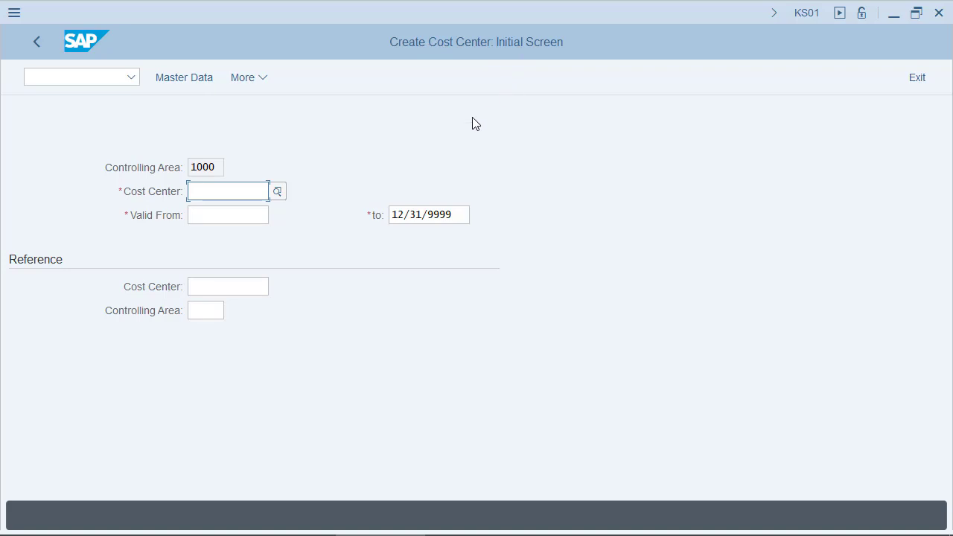
# Step: Return to Easy Access, collapse Accounting and expand the Logistics folder
pyautogui.click(35, 42)
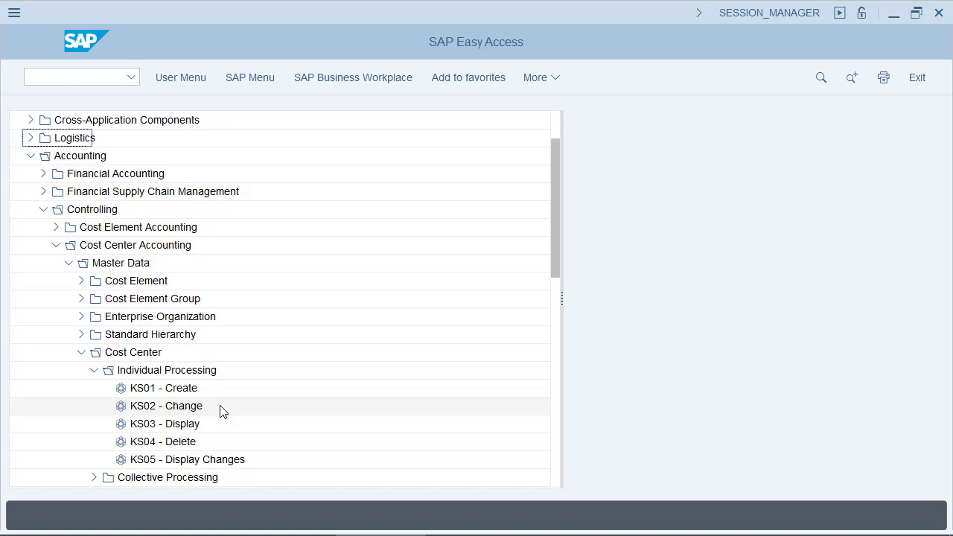
pyautogui.click(30, 156)
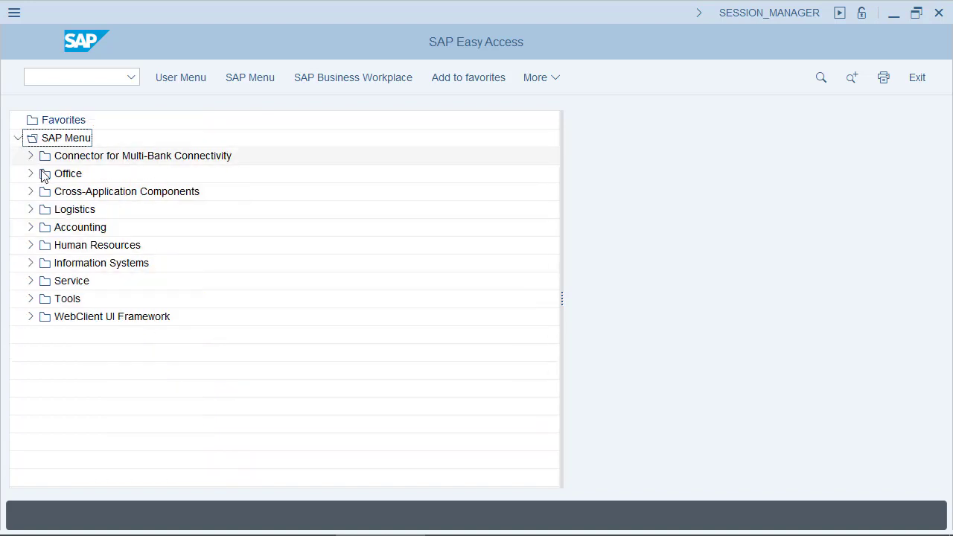
pyautogui.click(31, 210)
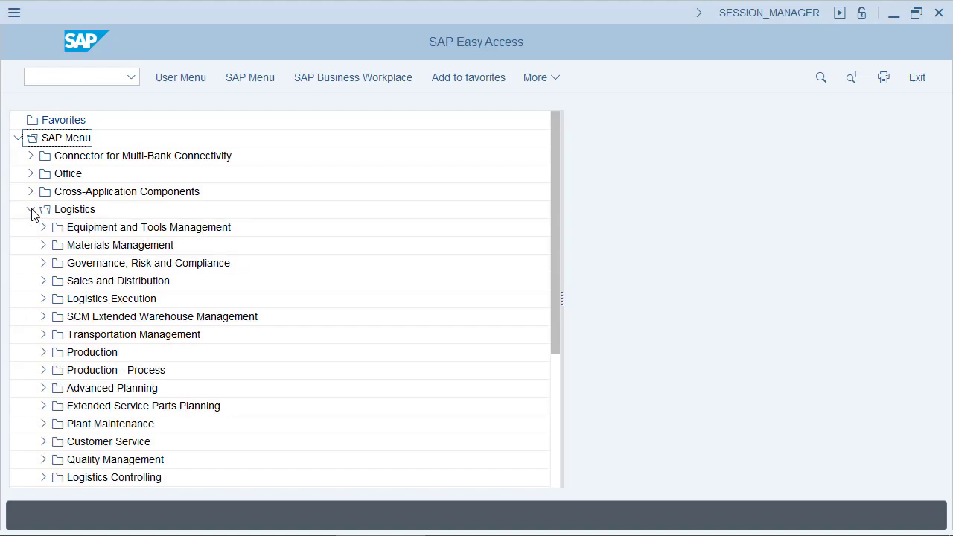
# Step: Run ks01 from the command field, then go back to Easy Access
pyautogui.click(96, 79)
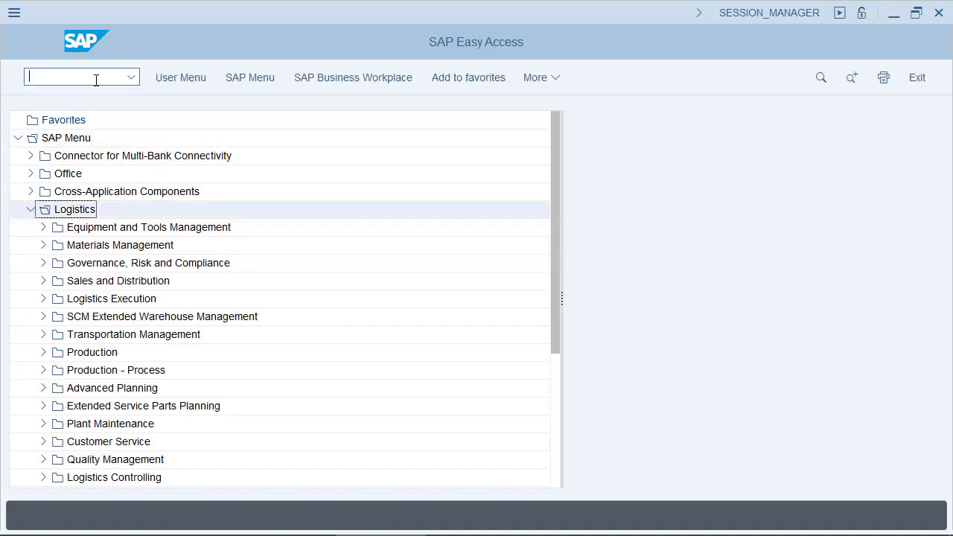
pyautogui.write('ks01')
pyautogui.press('Return')
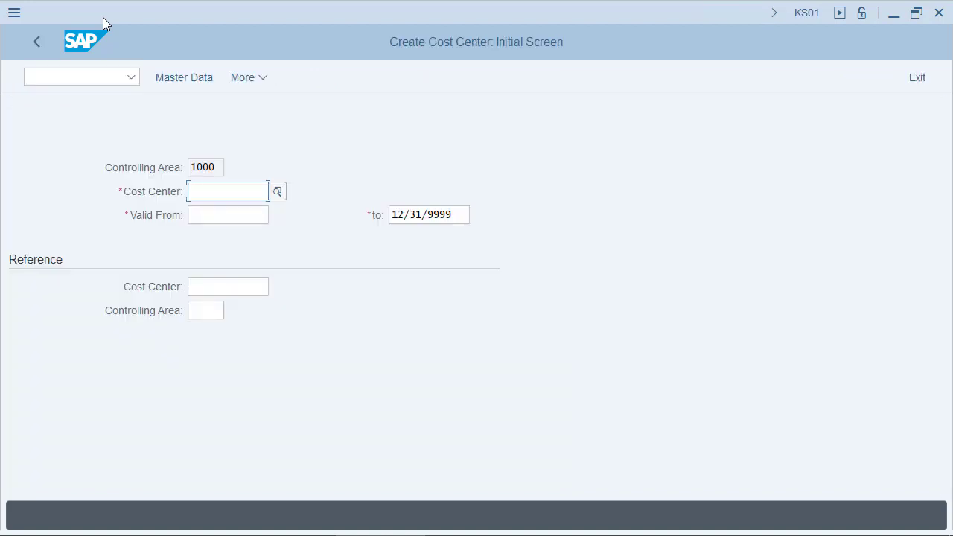
pyautogui.click(38, 40)
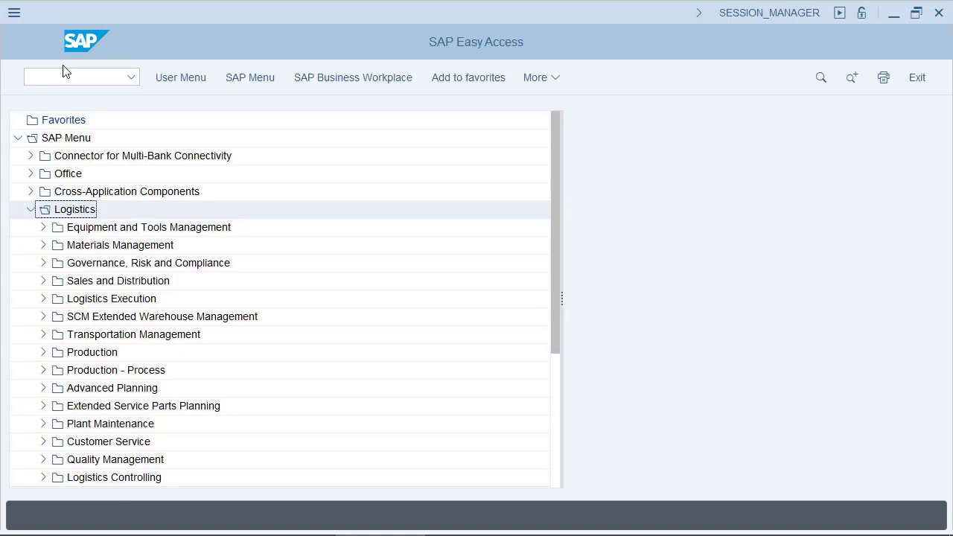
# Step: Rerun KS01 by recalling it from the command field's transaction history
pyautogui.click(132, 77)
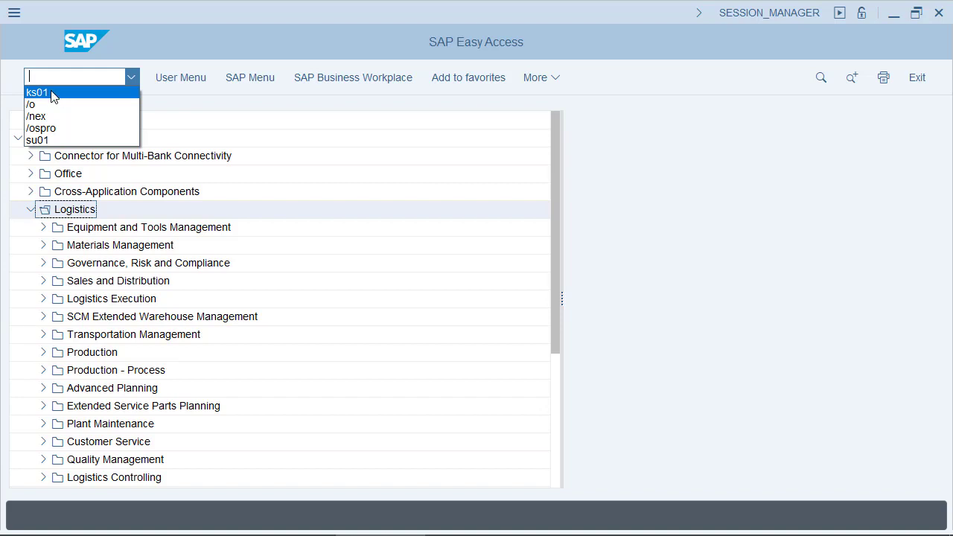
pyautogui.click(52, 93)
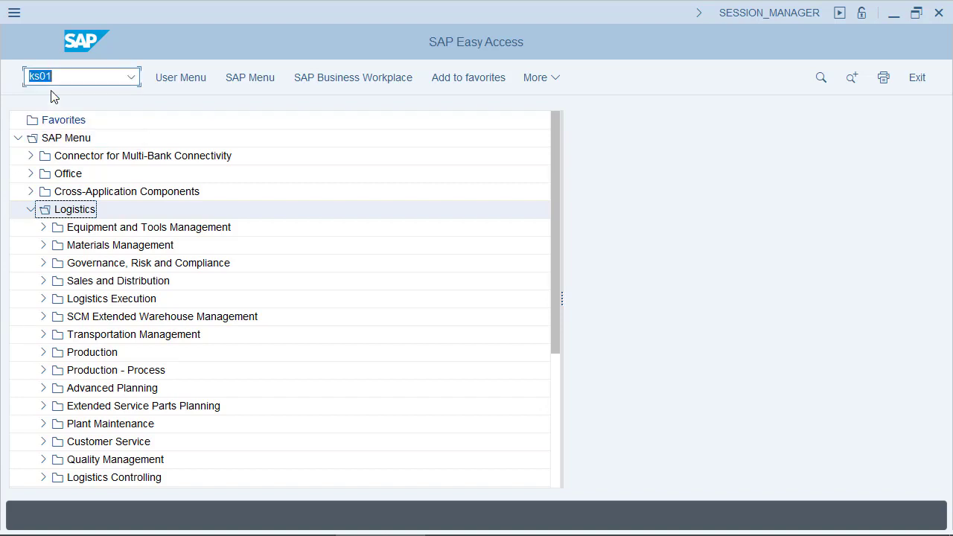
pyautogui.press('Return')
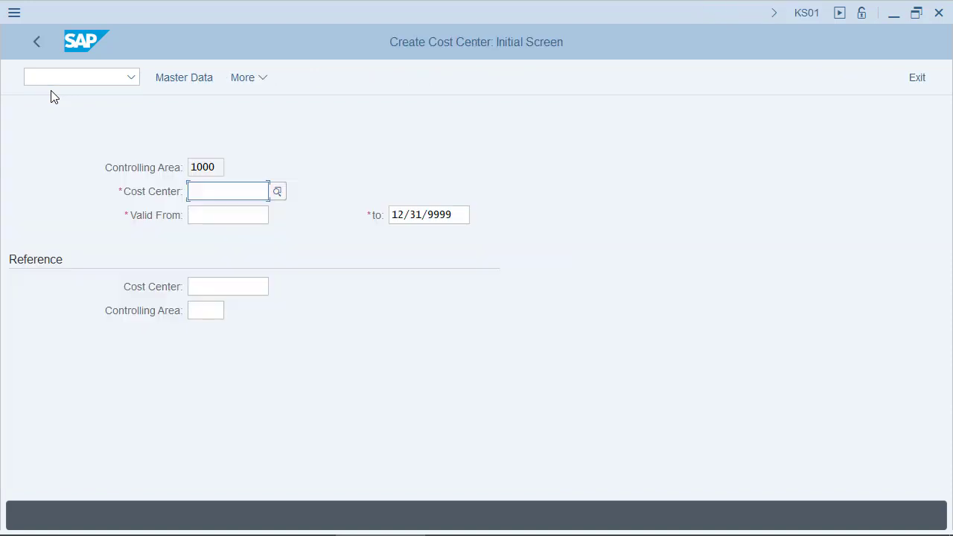